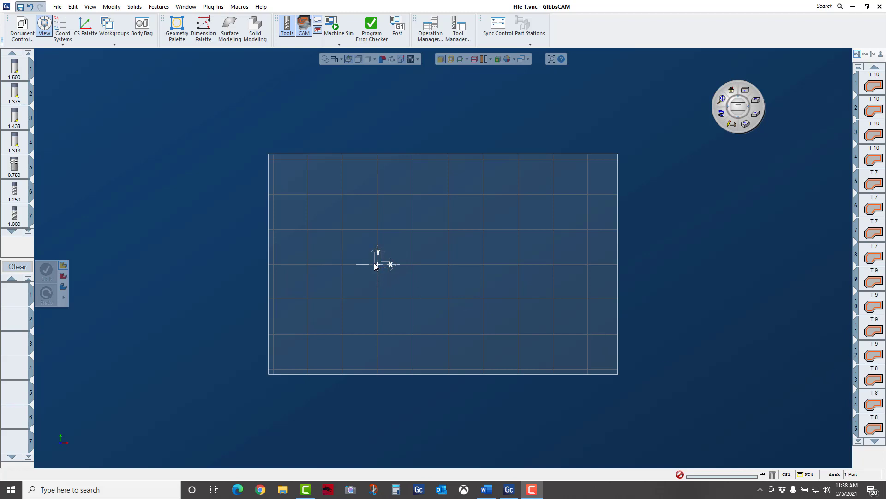
Show the stock in isometric view and make the THREADED HOLE coordinate system current.
left_click(746, 125)
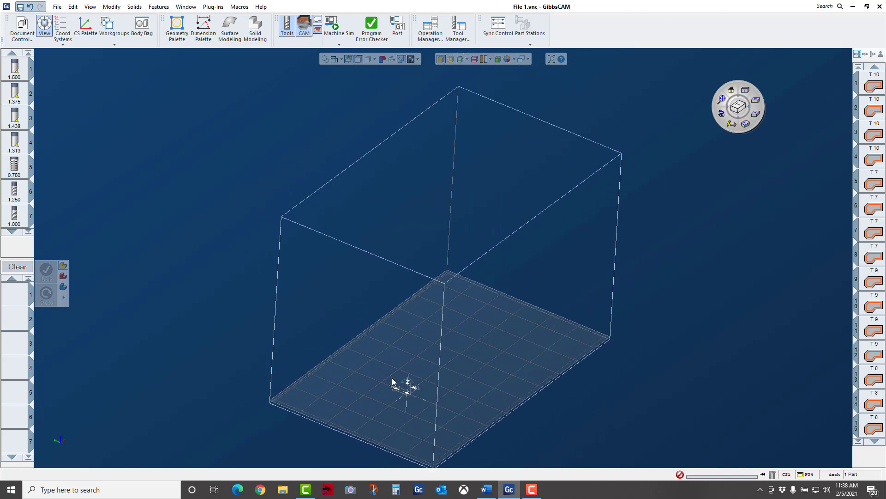
scroll(392, 377, "up", 5)
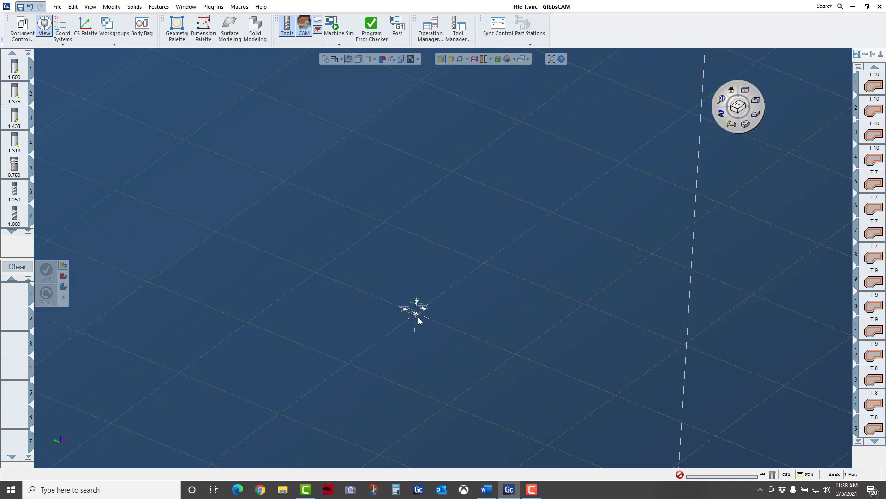
scroll(426, 333, "up", 3)
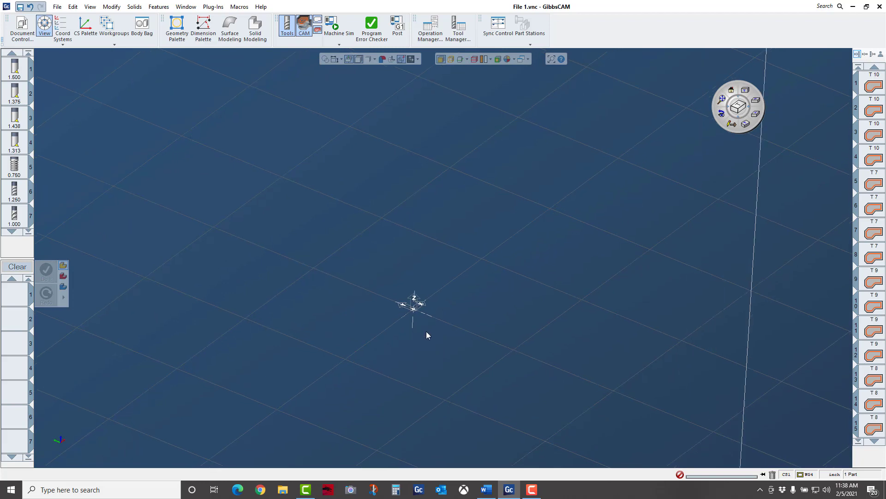
scroll(426, 333, "down", 7)
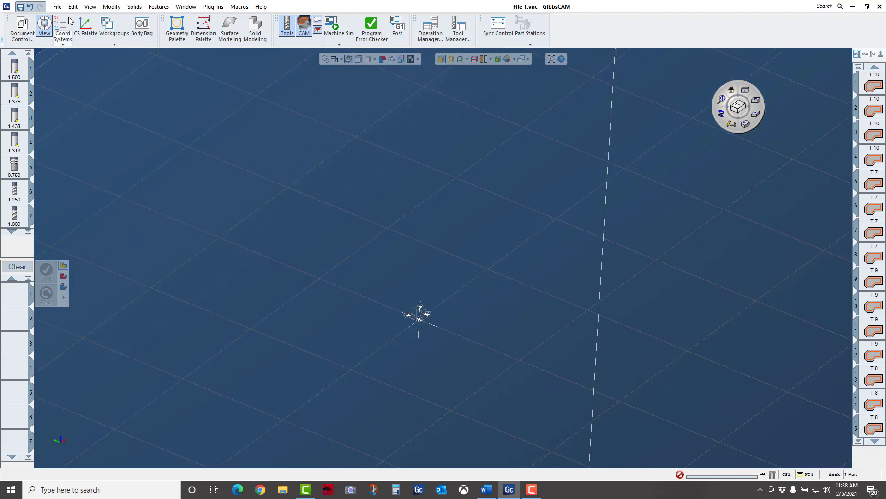
left_click(86, 25)
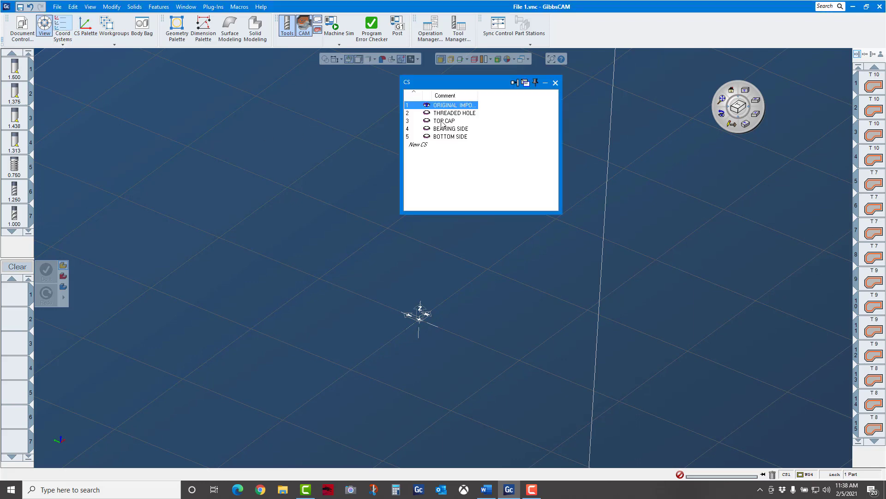
left_click(454, 113)
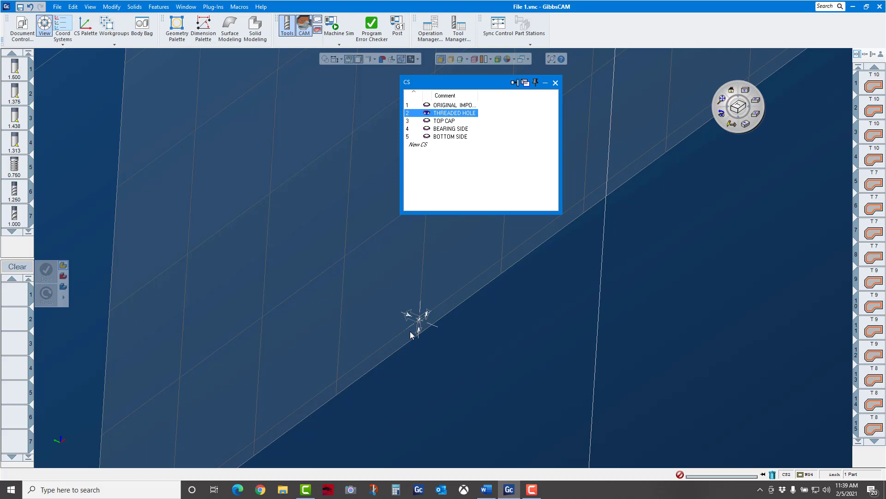
Rotate around the THREADED HOLE plane, restore the isometric view fitted to the stock, and close the coordinate systems list.
middle_click_drag(397, 340, 744, 372)
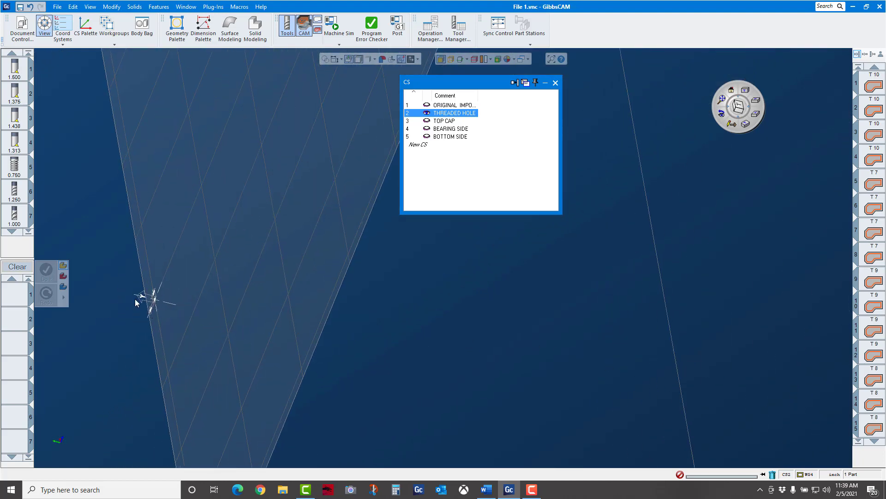
middle_click_drag(138, 310, 184, 329)
middle_click_drag(112, 278, 458, 255)
middle_click_drag(524, 274, 515, 272)
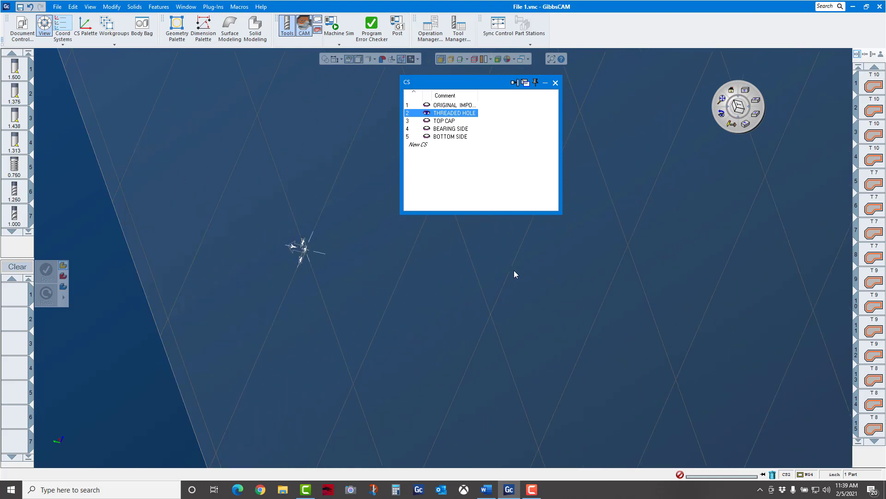
left_click(746, 124)
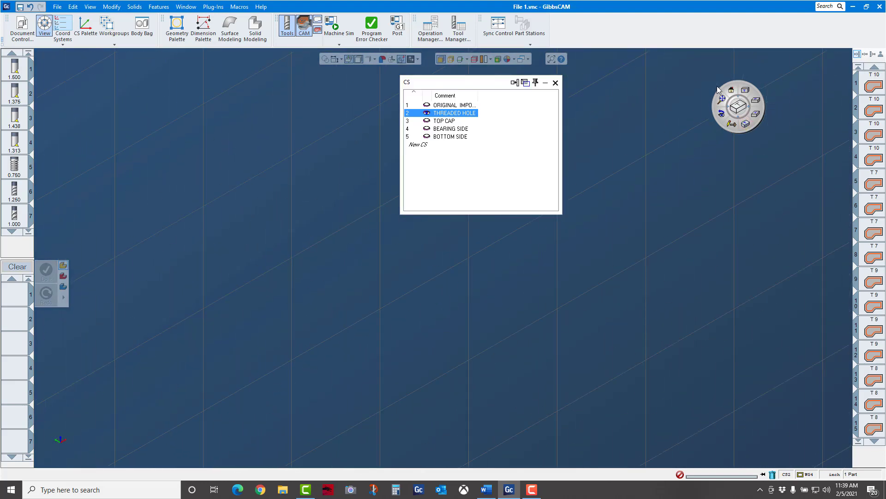
left_click(722, 98)
middle_click_drag(354, 390, 379, 369)
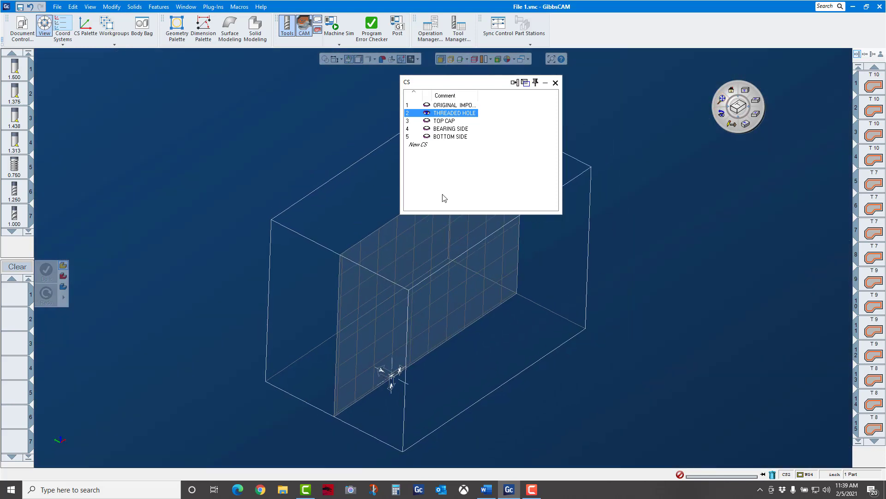
left_click(554, 83)
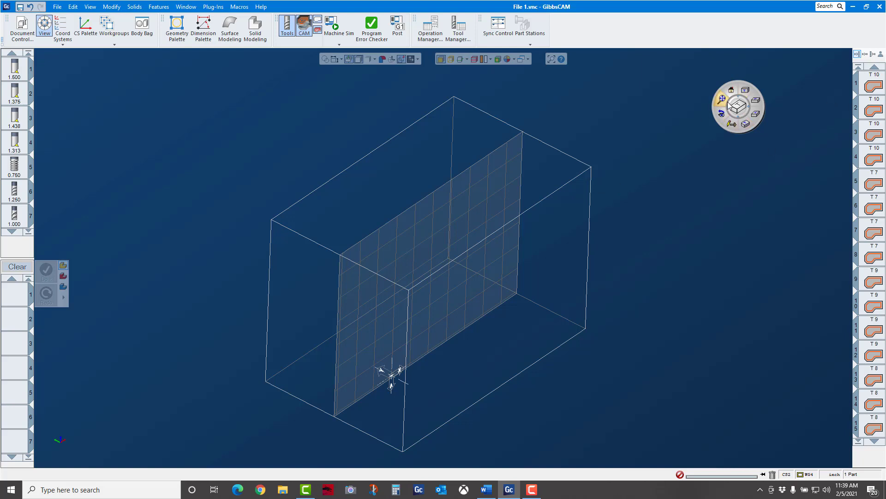
Reposition the view trackball and open its customization settings.
left_click_drag(761, 94, 706, 95)
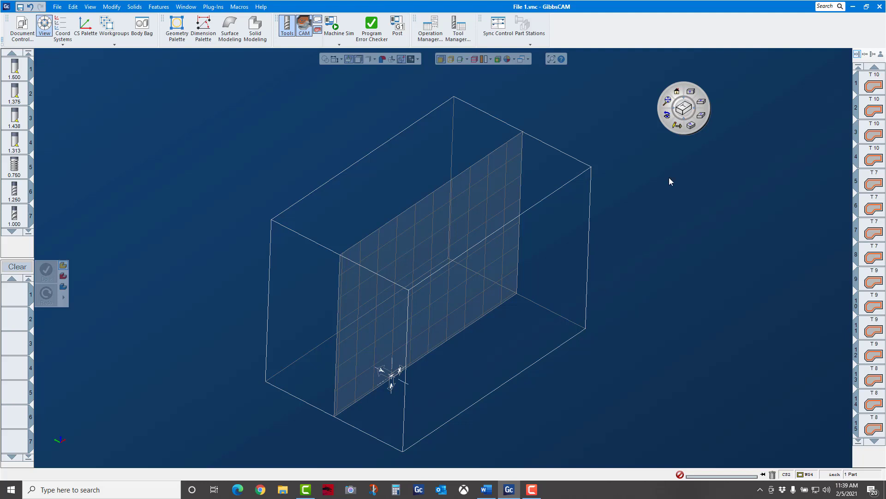
right_click(688, 108)
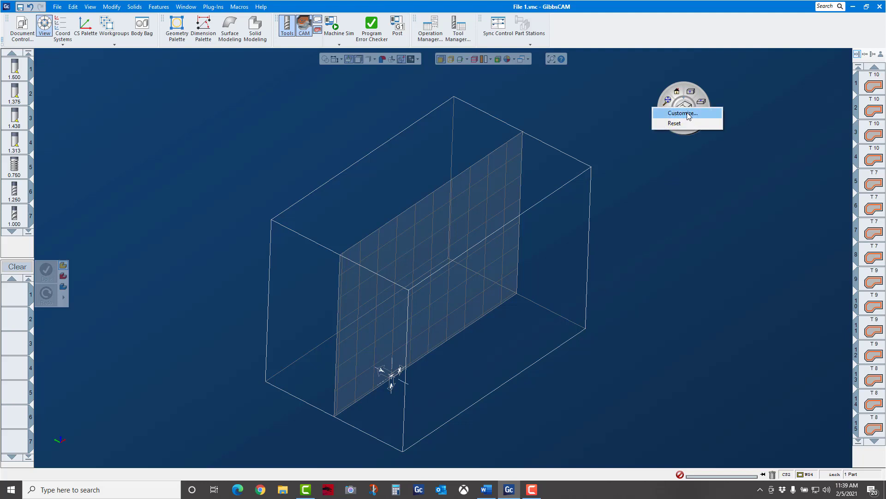
left_click(688, 115)
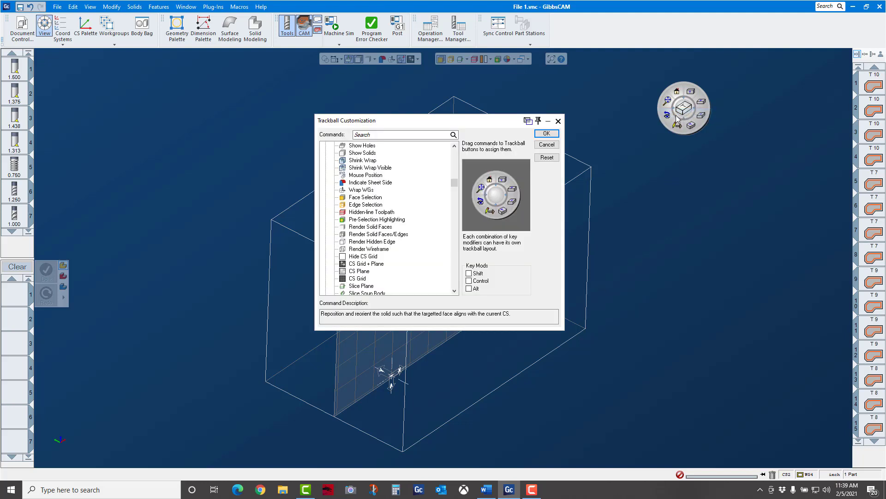
Assign Face Selection, Edge Selection and Shrink Wrap to buttons of the trackball's Shift layout and accept the customization.
left_click(469, 273)
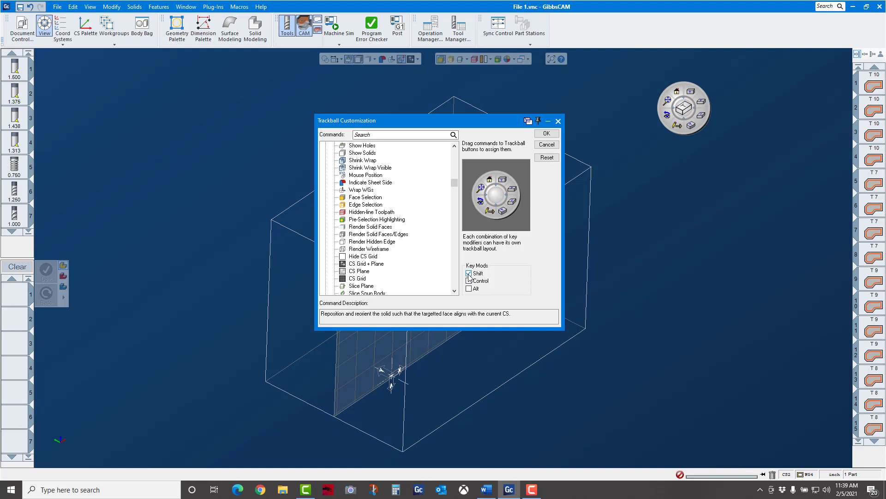
left_click(363, 199)
left_click_drag(363, 199, 503, 184)
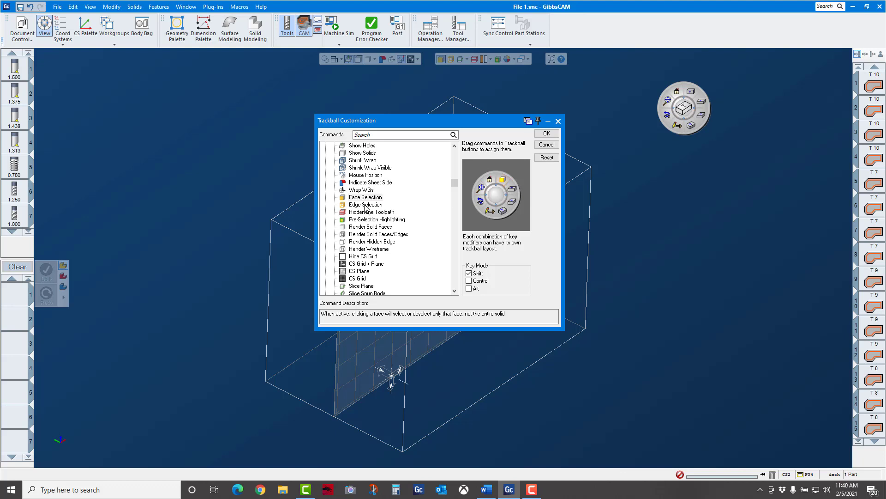
left_click_drag(366, 204, 510, 194)
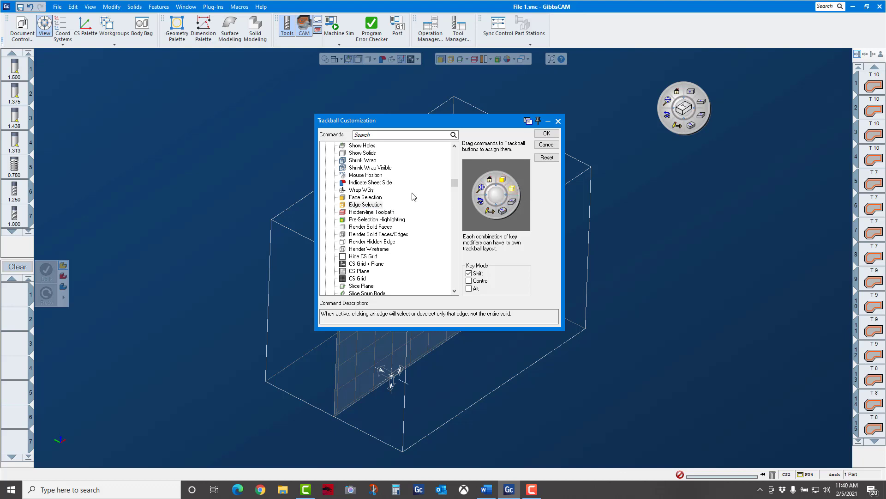
left_click_drag(361, 160, 514, 204)
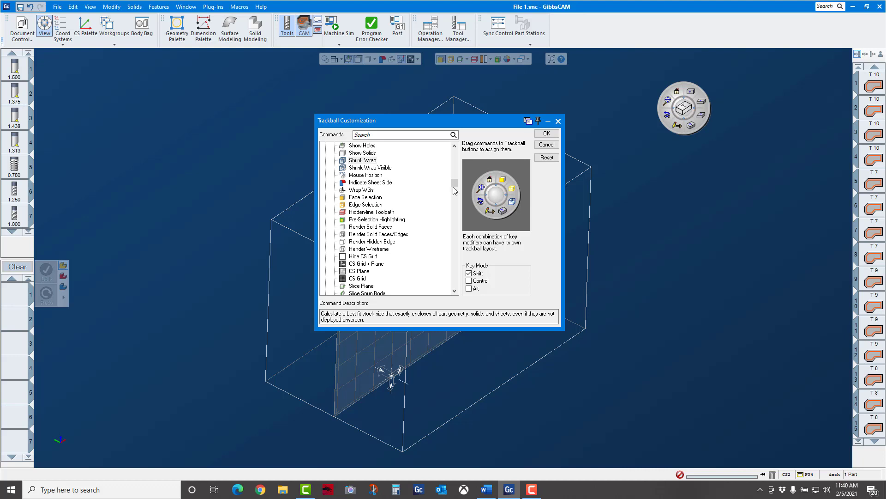
left_click(547, 133)
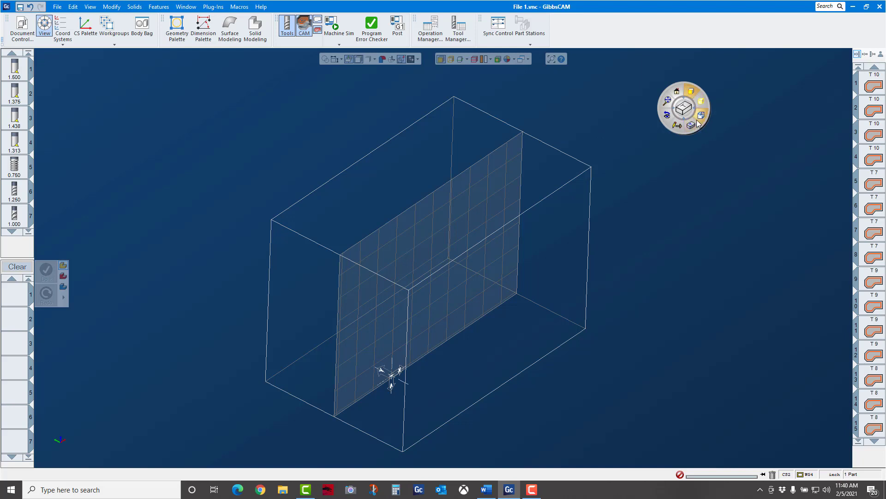
Bring both bodies out of the Body Bag into the workspace and close the bag.
left_click(146, 29)
double_click(229, 189)
double_click(193, 196)
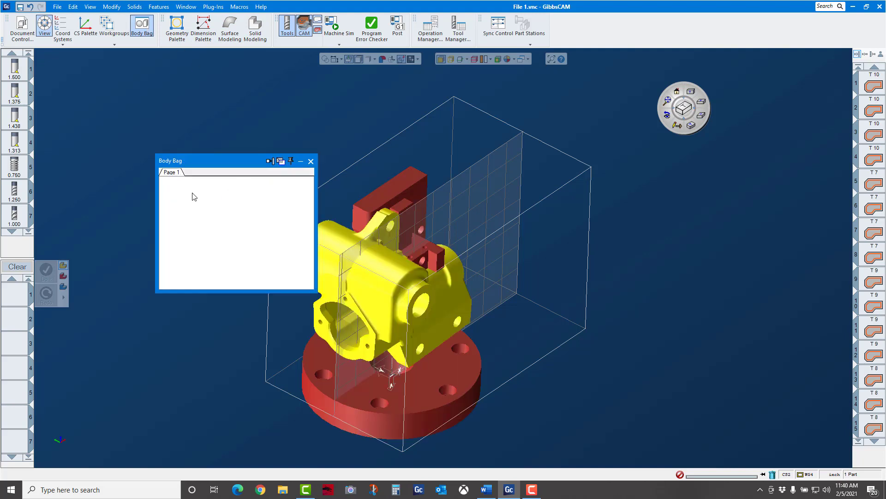
left_click(310, 162)
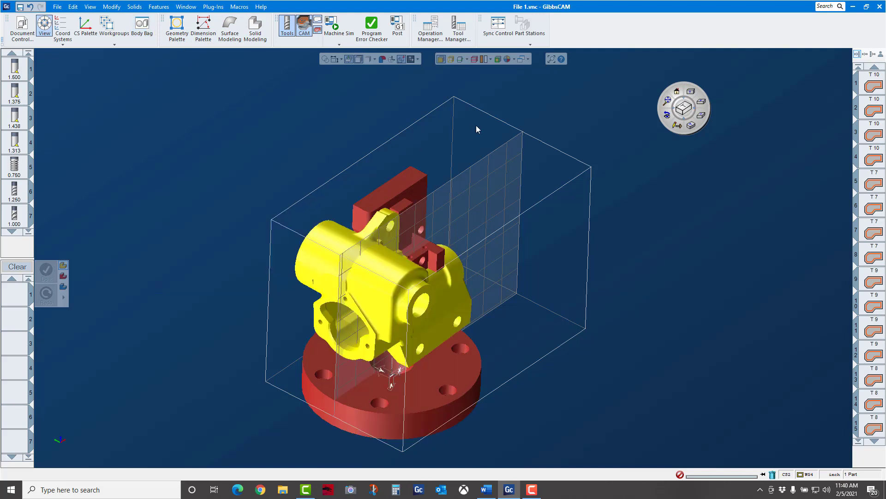
Shrink-wrap the stock around the bodies with the customized trackball, and toggle Edge Selection on and off again.
left_click(701, 116)
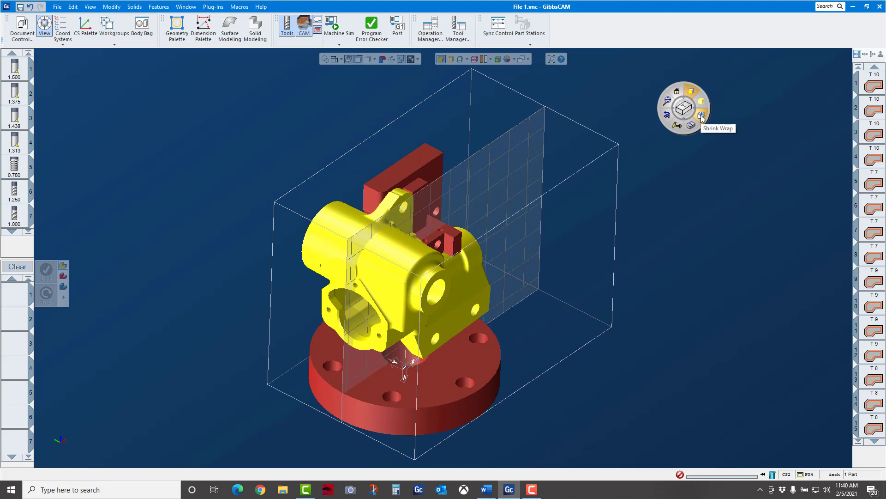
left_click(702, 103)
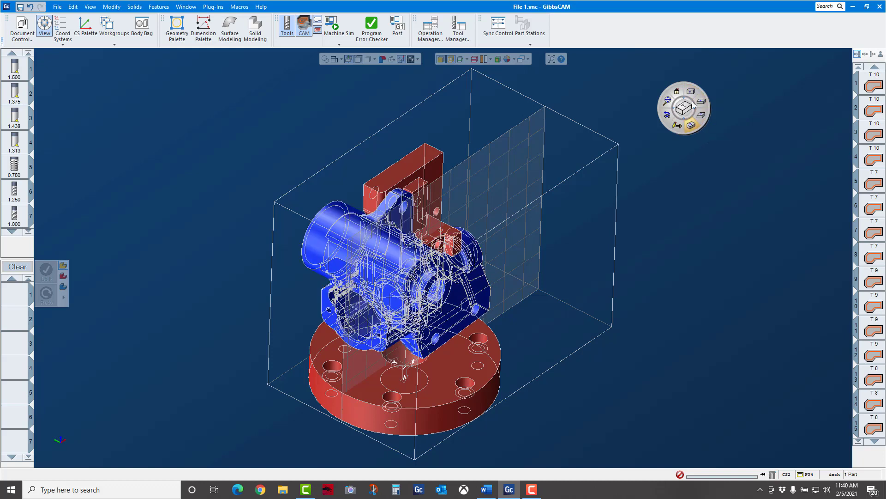
mouse_move(53, 431)
left_click(450, 60)
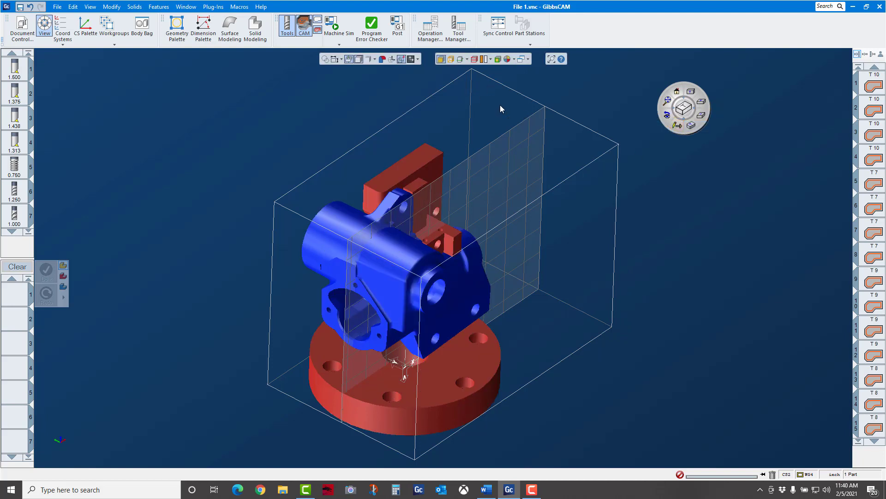
Put the red fixture and the part body back into the Body Bag and close it.
double_click(422, 223)
double_click(390, 248)
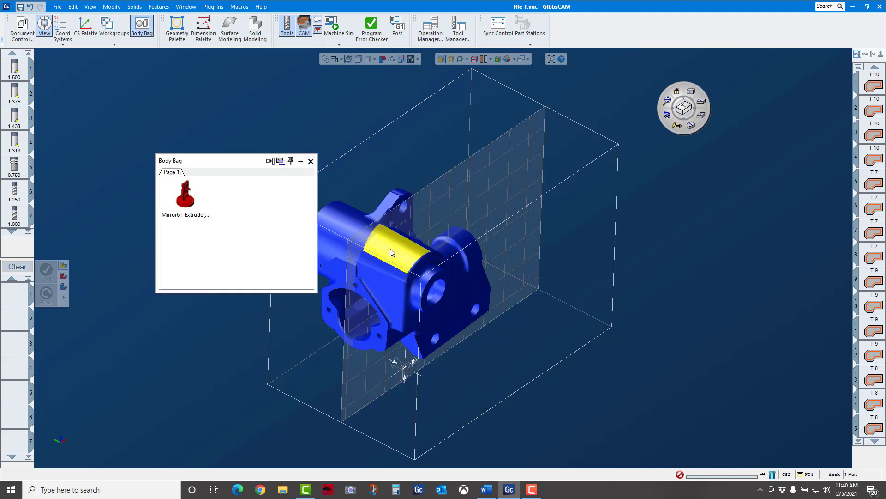
left_click(311, 161)
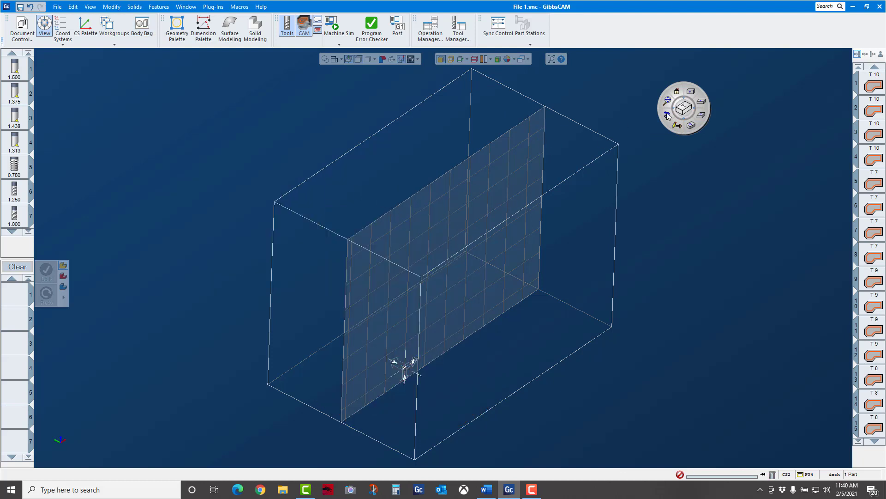
Switch to the top view of the stock, followed by the home view of the current coordinate system.
left_click(688, 93)
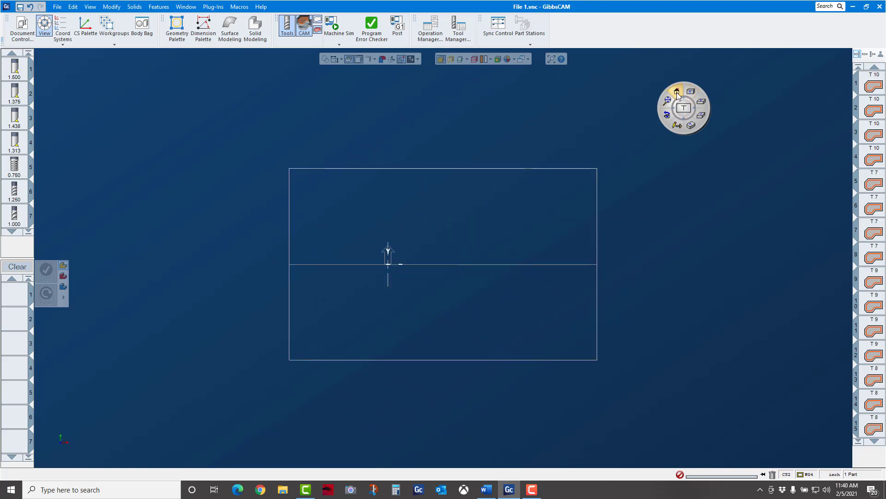
left_click(677, 93)
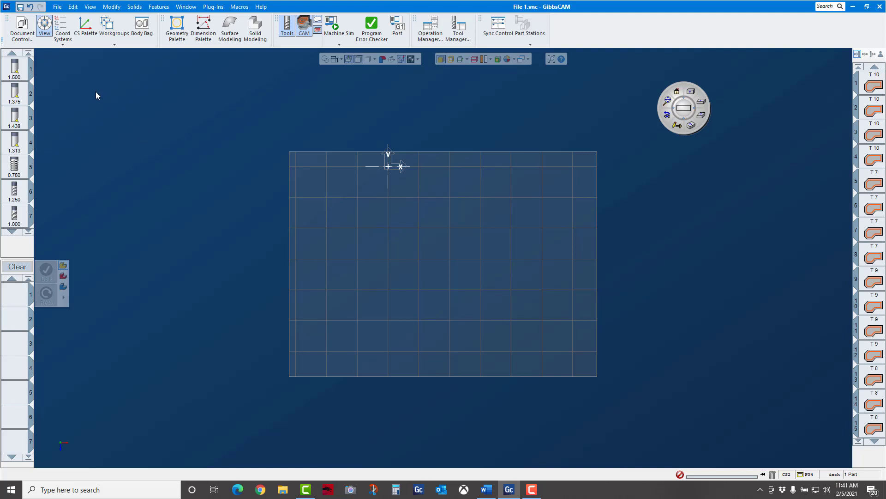
Convert the coordinate systems list into an application pane and dock it beside the operation list.
left_click(64, 24)
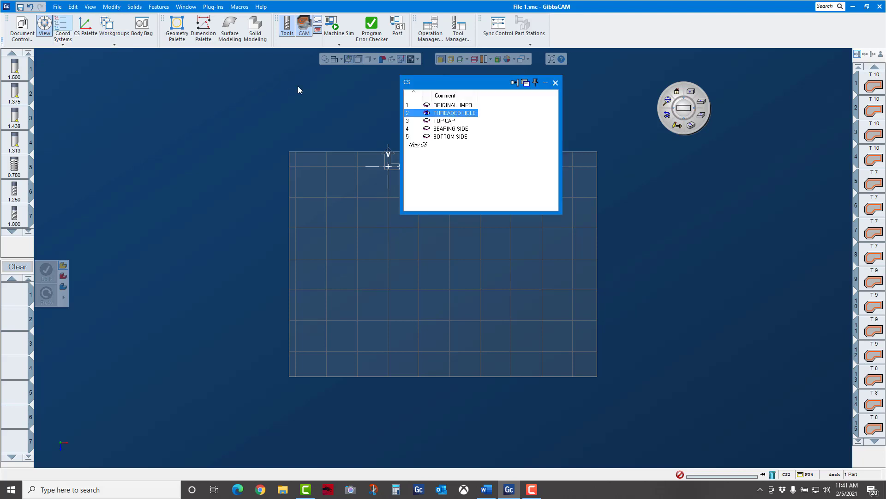
left_click_drag(470, 88, 159, 93)
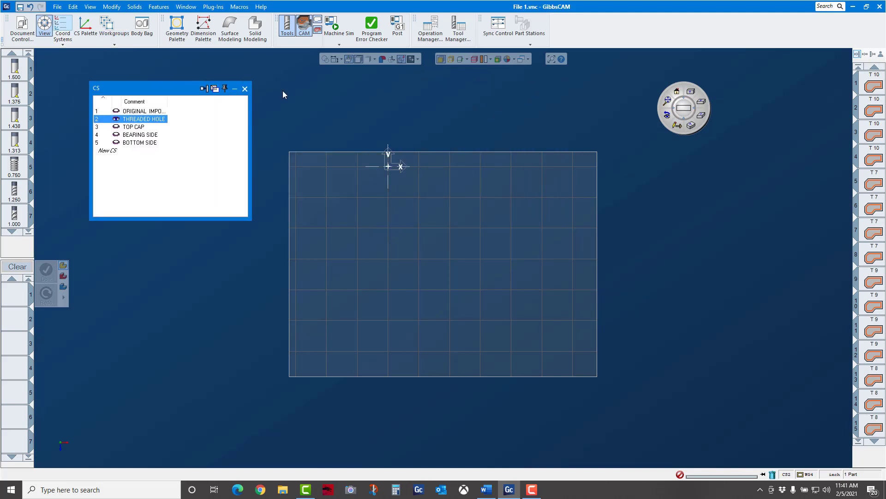
left_click(204, 89)
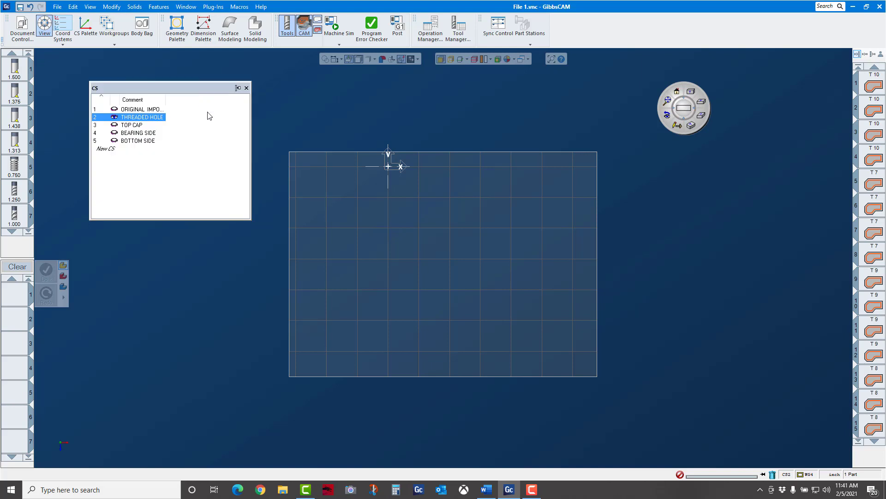
left_click_drag(201, 88, 456, 263)
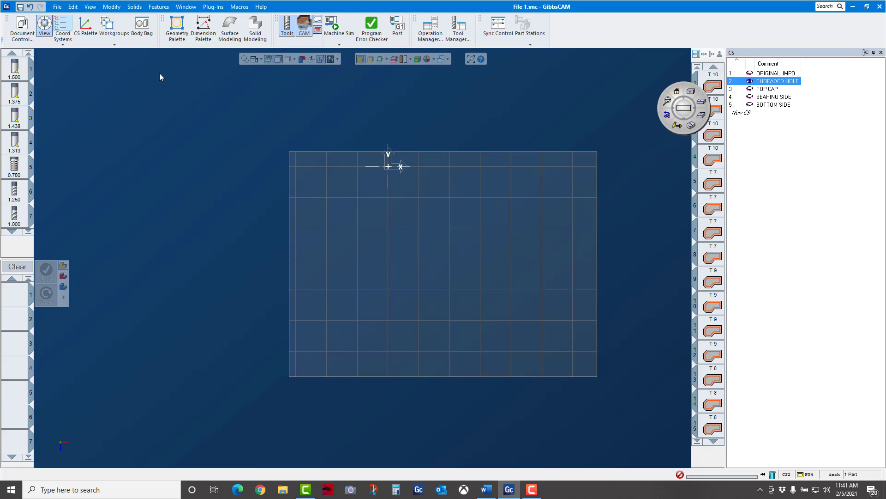
Convert the Workgroup list into an application pane and dock it beneath the coordinate systems pane.
left_click(106, 25)
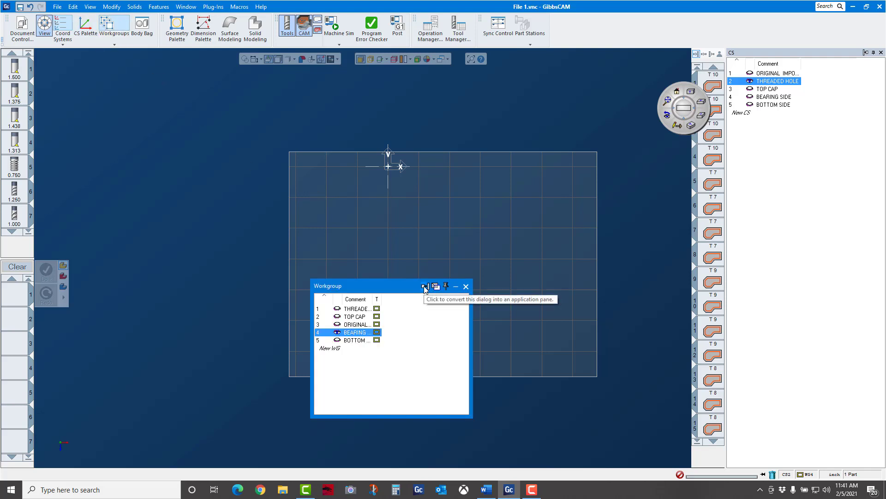
left_click(425, 287)
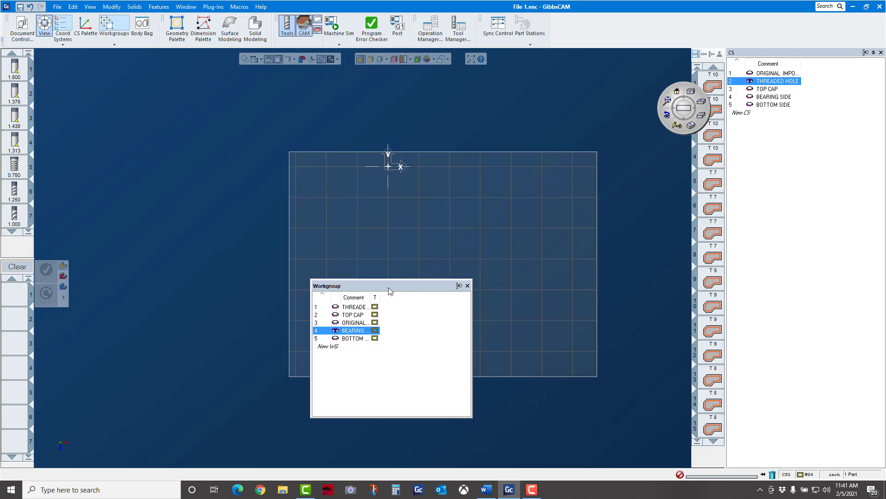
left_click_drag(386, 287, 805, 273)
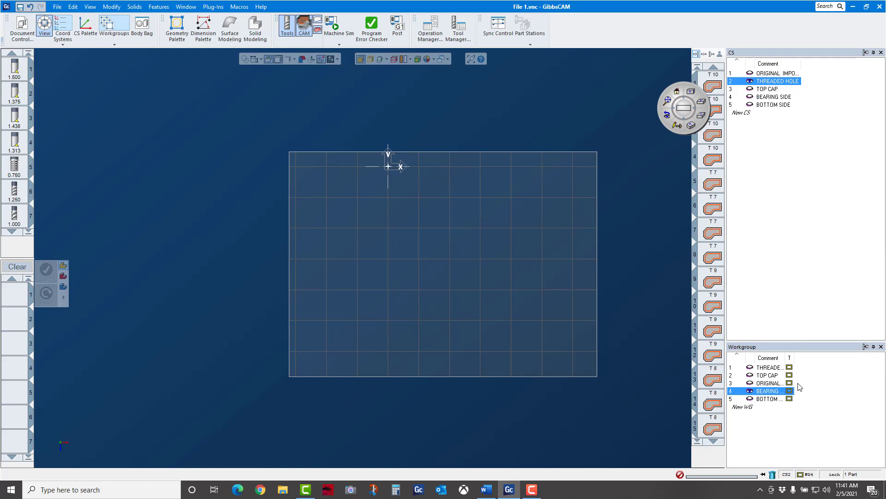
Combine the Workgroup and coordinate systems panes into one tabbed pane and float it over the stock.
left_click_drag(805, 344, 808, 261)
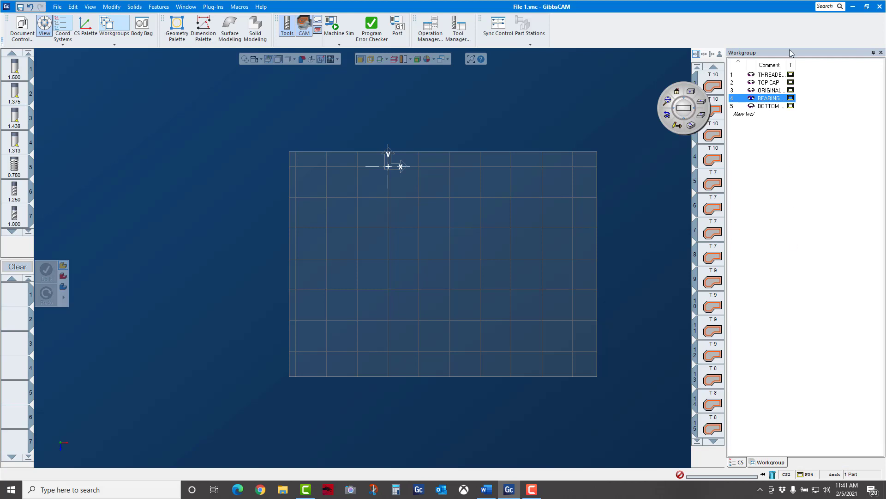
left_click_drag(790, 53, 456, 70)
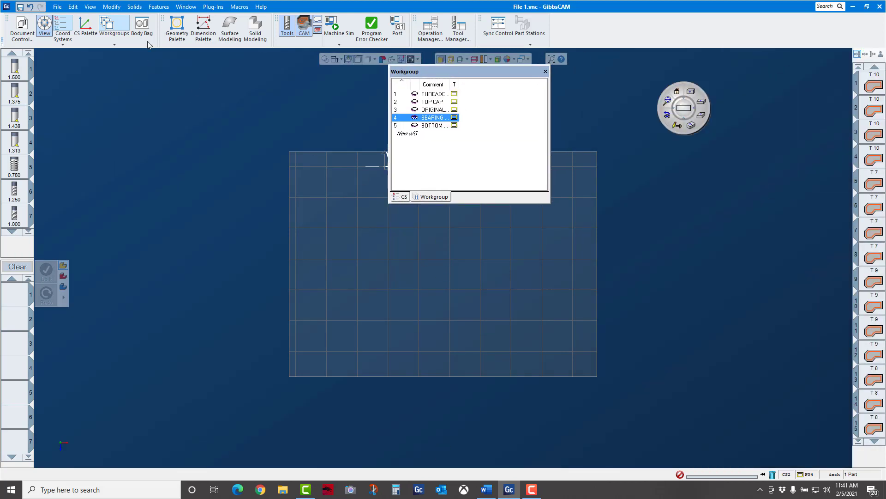
Convert the Body Bag into an application pane, add it as a tab to the floating CS and Workgroup pane, and view each tab.
left_click(142, 26)
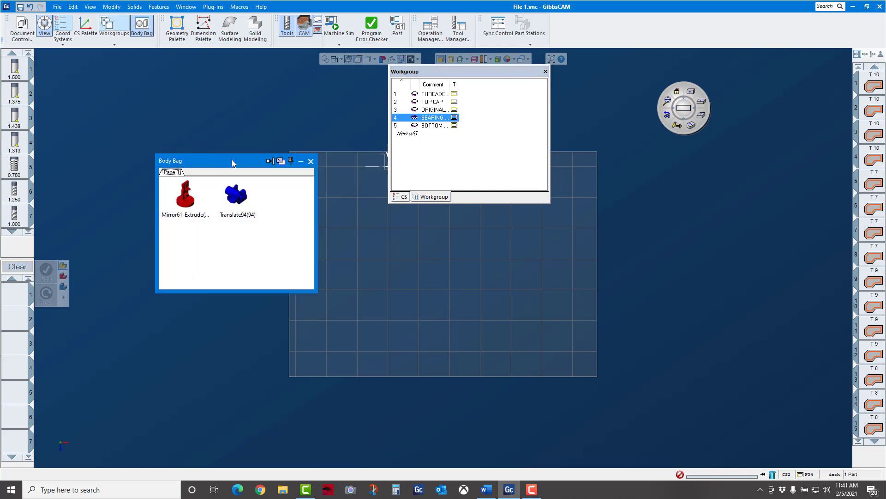
left_click(270, 161)
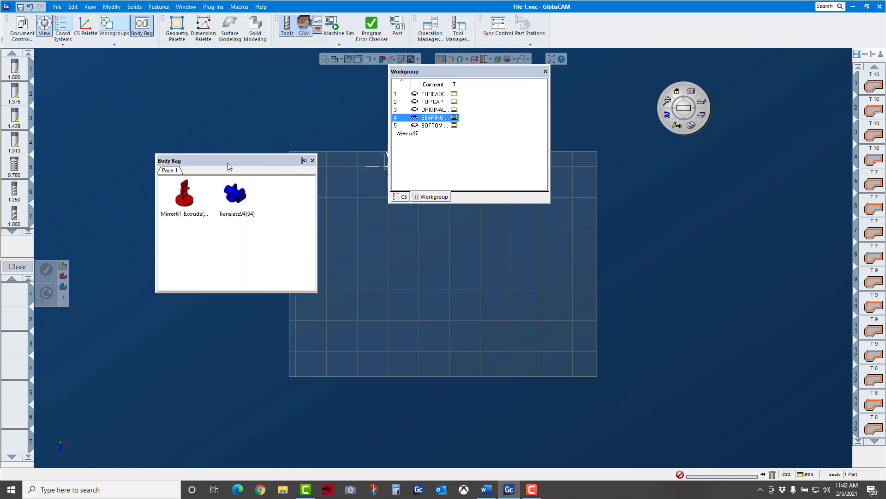
left_click_drag(237, 170, 469, 141)
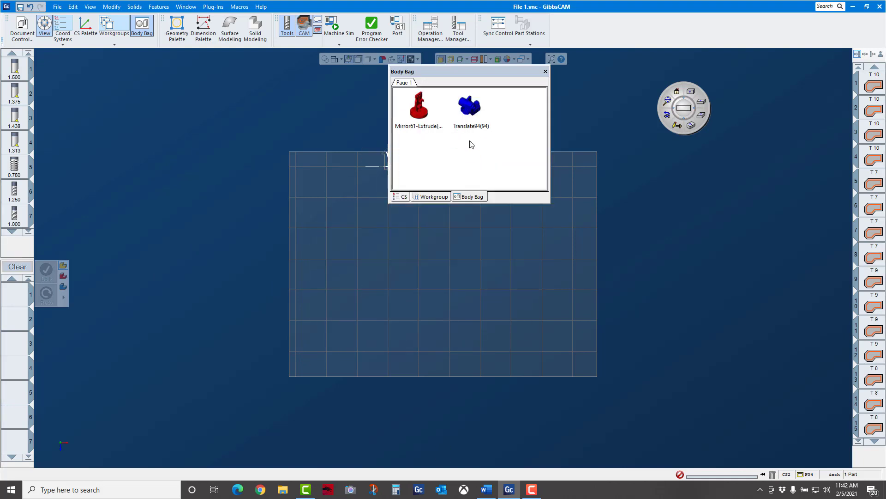
left_click(432, 196)
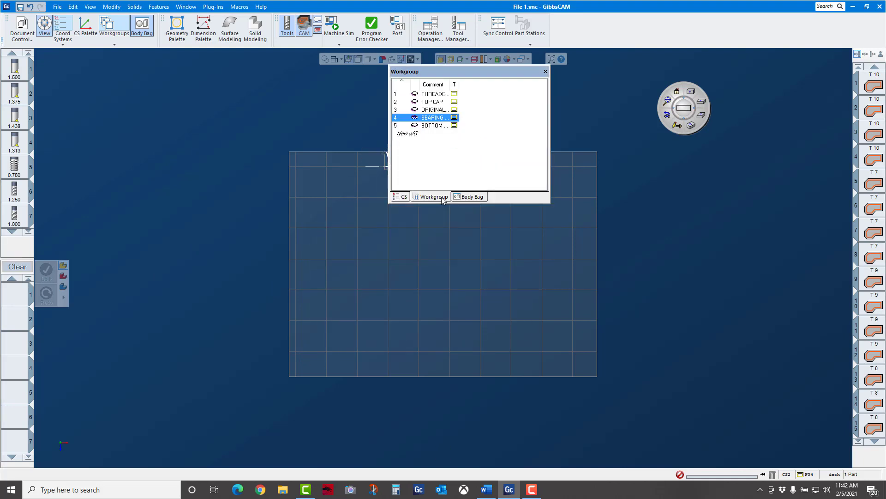
left_click(403, 197)
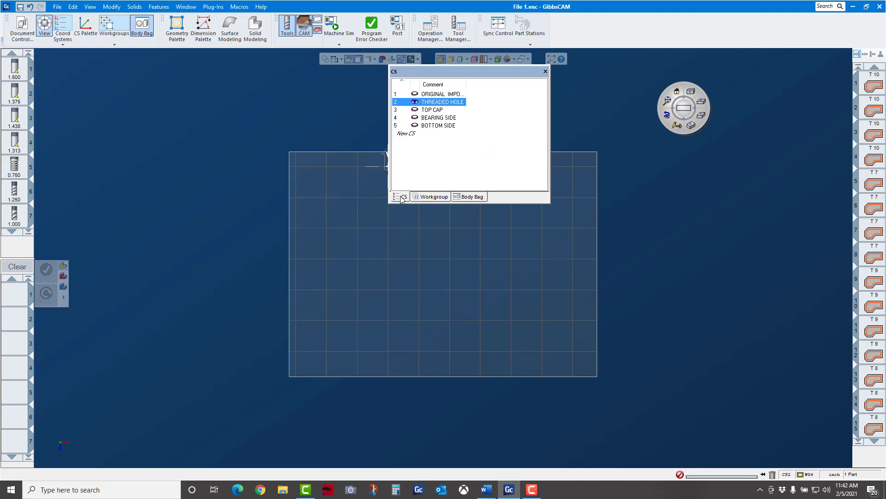
left_click(467, 197)
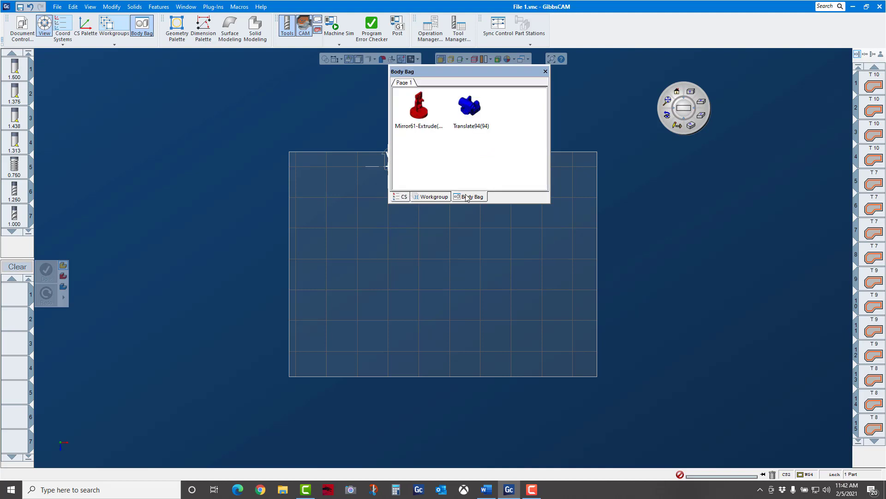
Pull the Body Bag out of the tab group and stack it beneath the Workgroup list inside the floating window.
left_click_drag(467, 197, 557, 249)
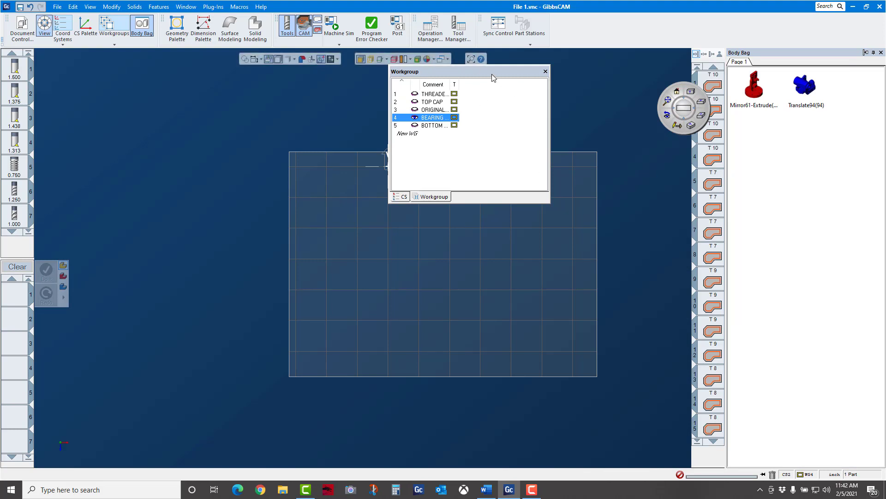
left_click_drag(493, 78, 491, 108)
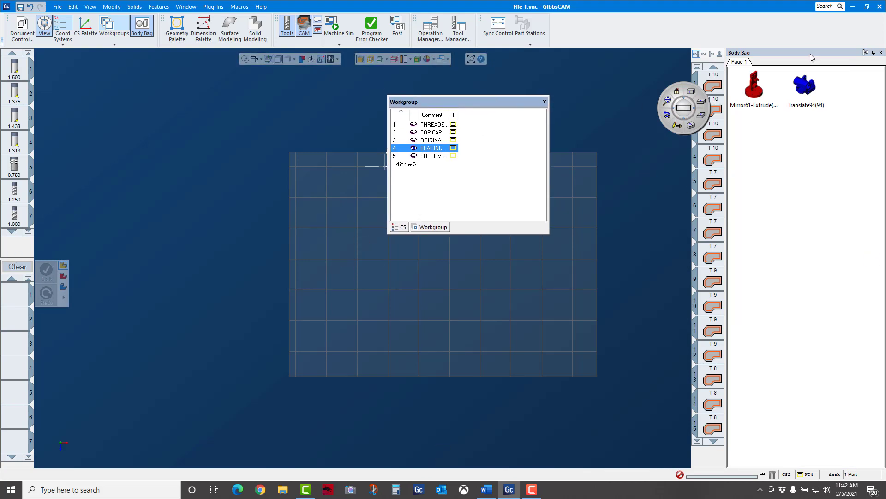
left_click_drag(779, 215, 693, 222)
left_click_drag(769, 57, 468, 183)
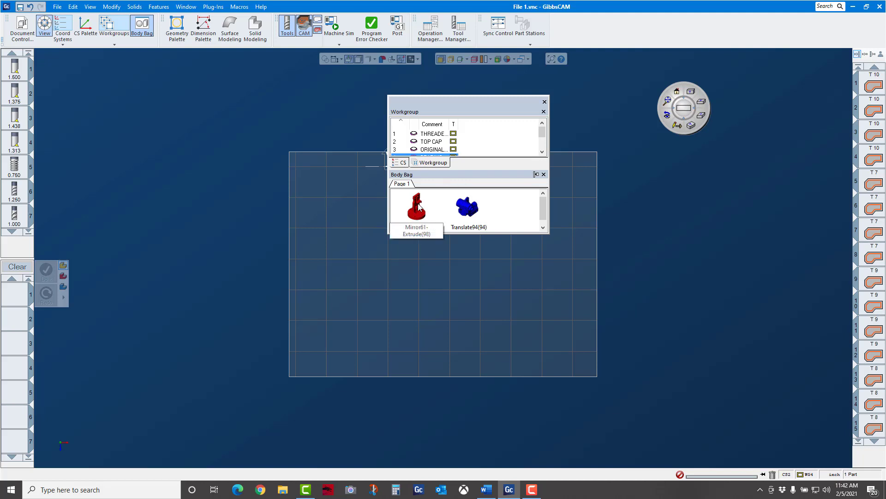
Separate the tabbed CS and Workgroup lists from the Body Bag and close them.
left_click_drag(481, 163, 639, 308)
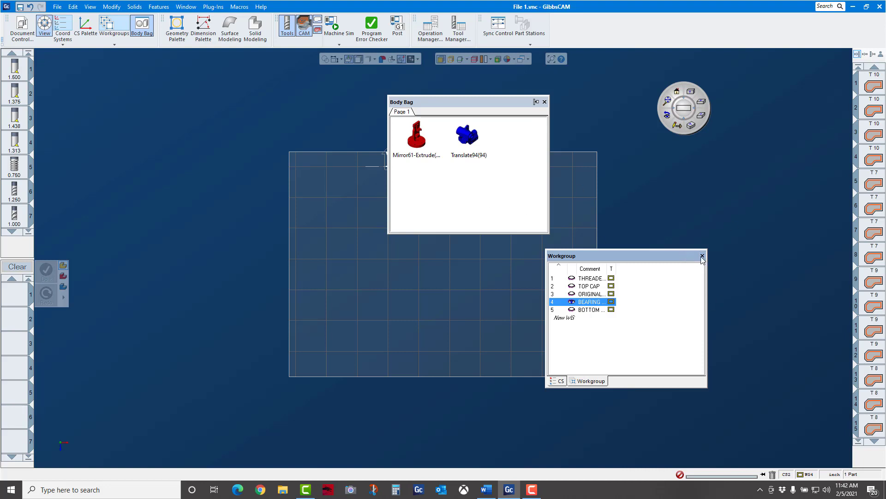
left_click(702, 256)
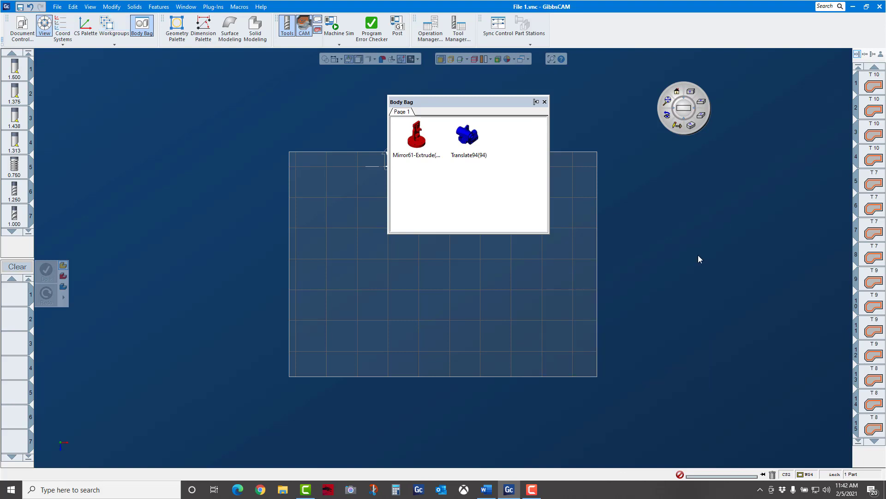
Set the Body Bag page's background color to bright green.
right_click(487, 101)
mouse_move(520, 212)
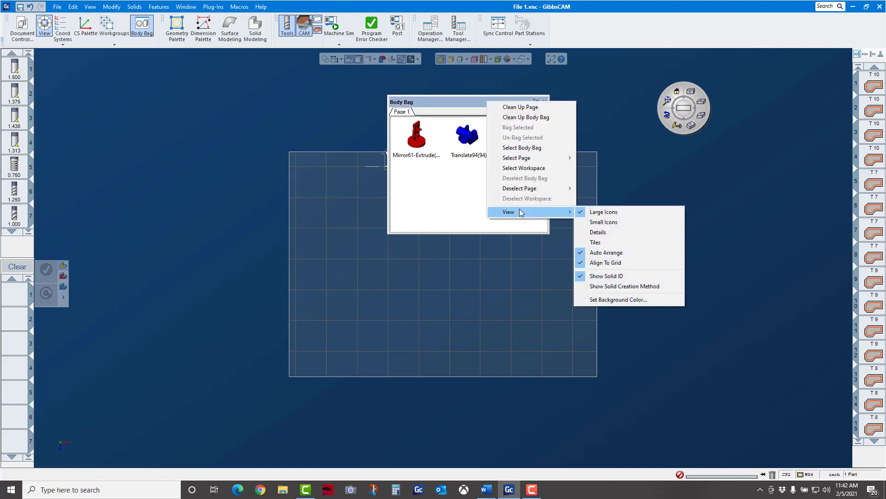
left_click(599, 300)
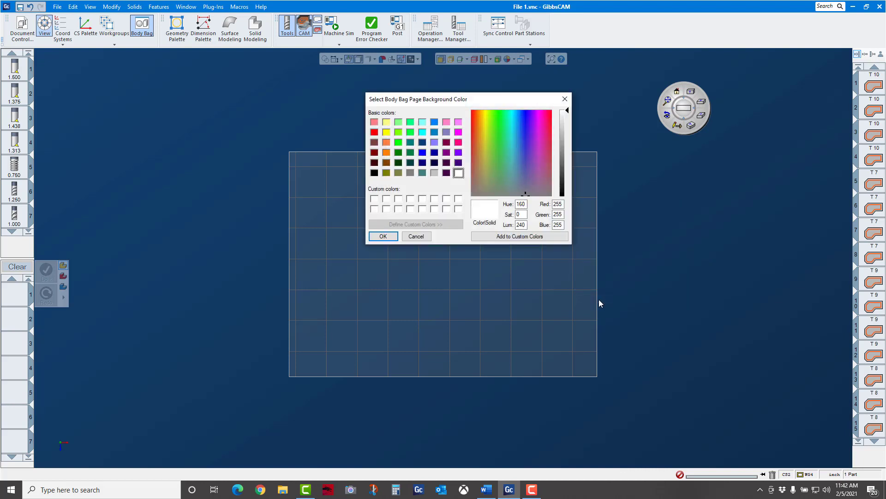
left_click(398, 142)
left_click(381, 237)
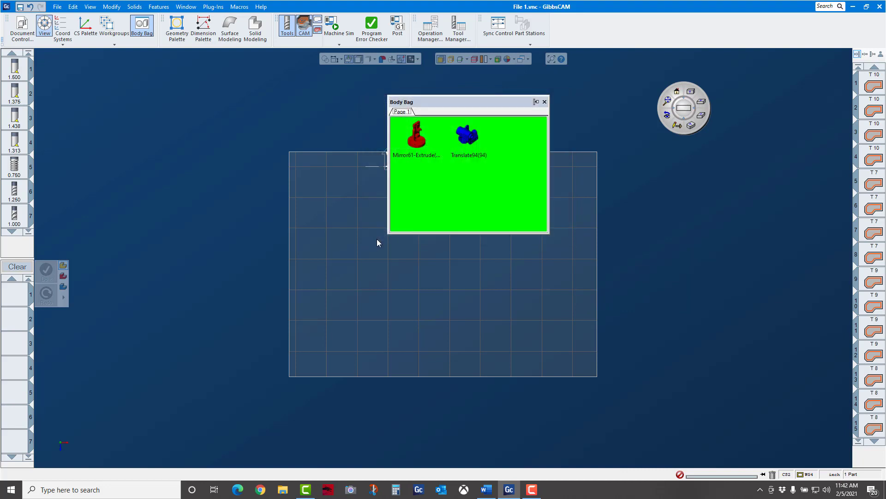
Take the blue body out of the Body Bag into the workspace and set the bag's background color back to white.
double_click(471, 134)
left_click(517, 237)
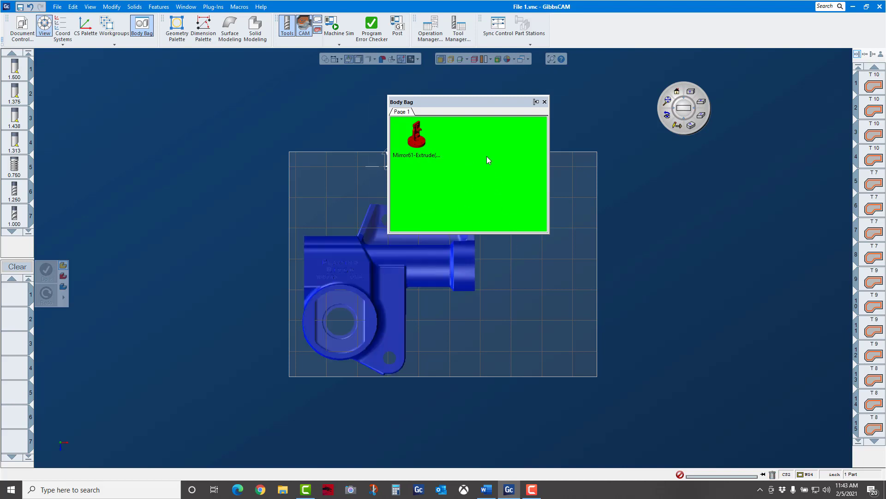
right_click(469, 102)
mouse_move(531, 213)
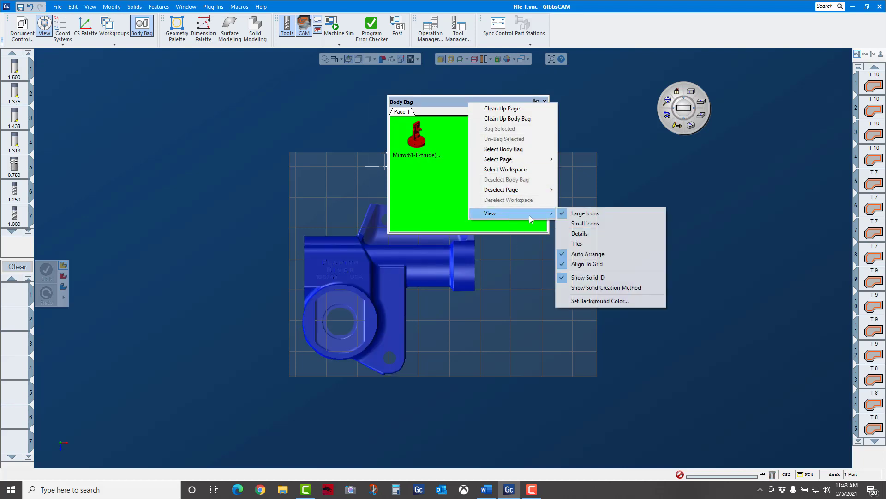
left_click(583, 301)
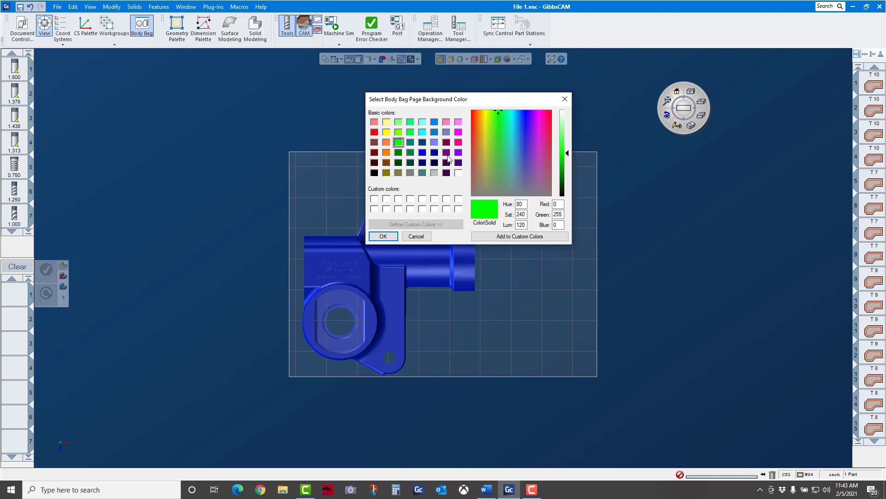
left_click(458, 173)
left_click(383, 235)
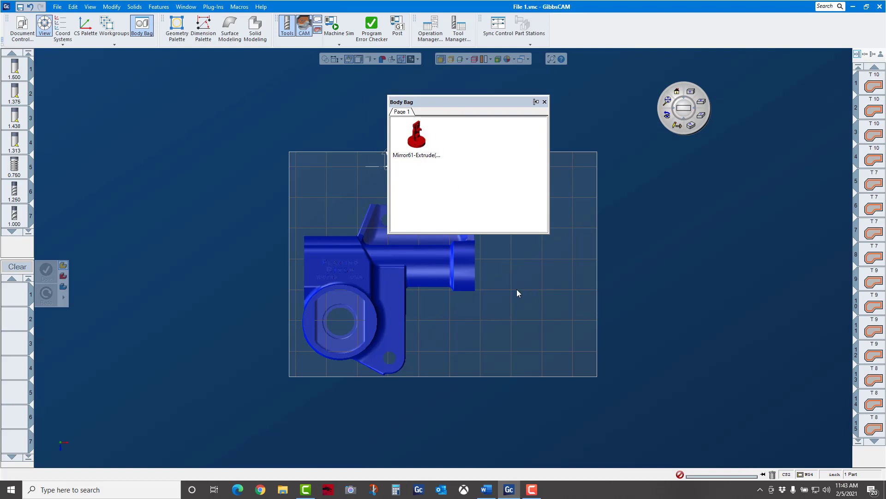
Change the blue body's type to Part.
right_click(345, 278)
mouse_move(356, 284)
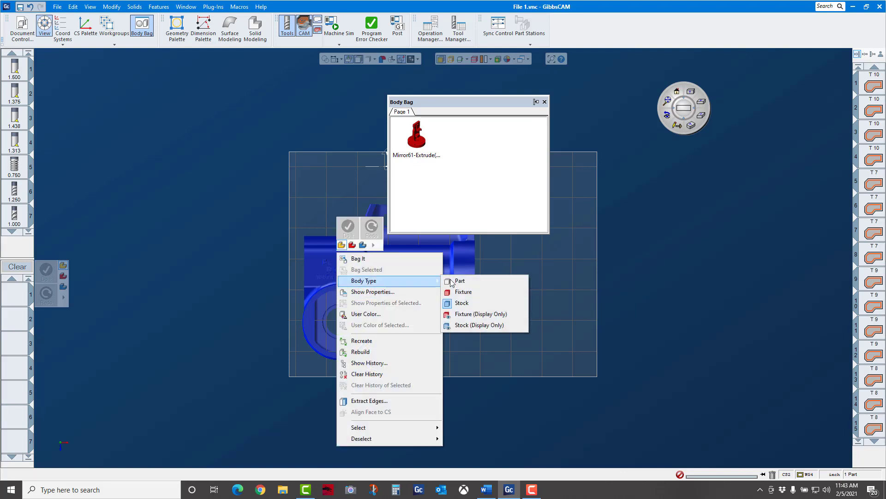
left_click(497, 302)
Apply the bright green user color 7 to the engraved face, followed by the whole body.
right_click(348, 267)
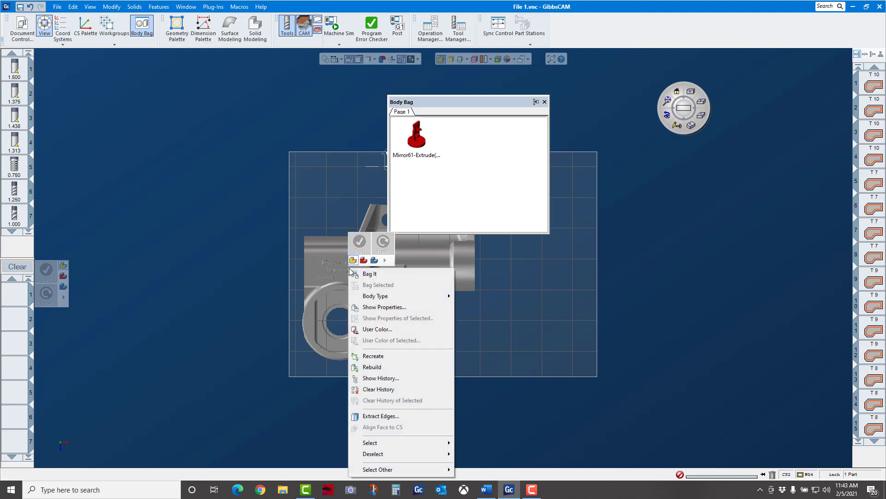
left_click(366, 330)
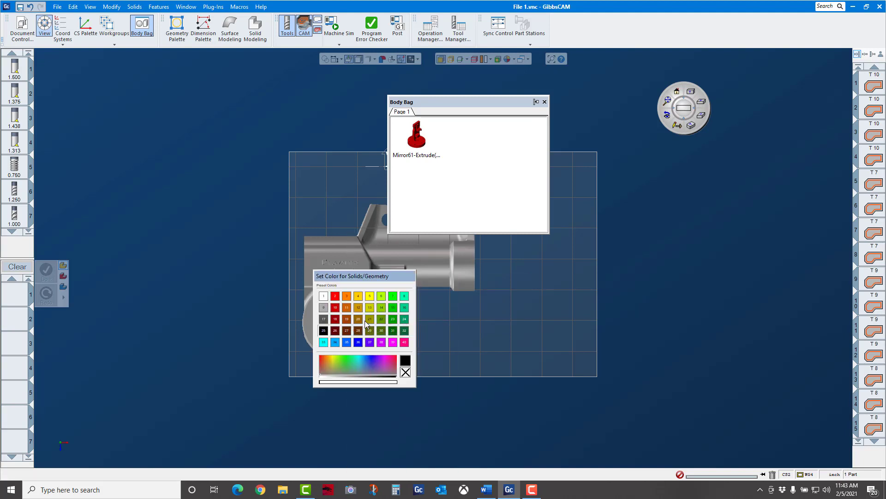
left_click(392, 296)
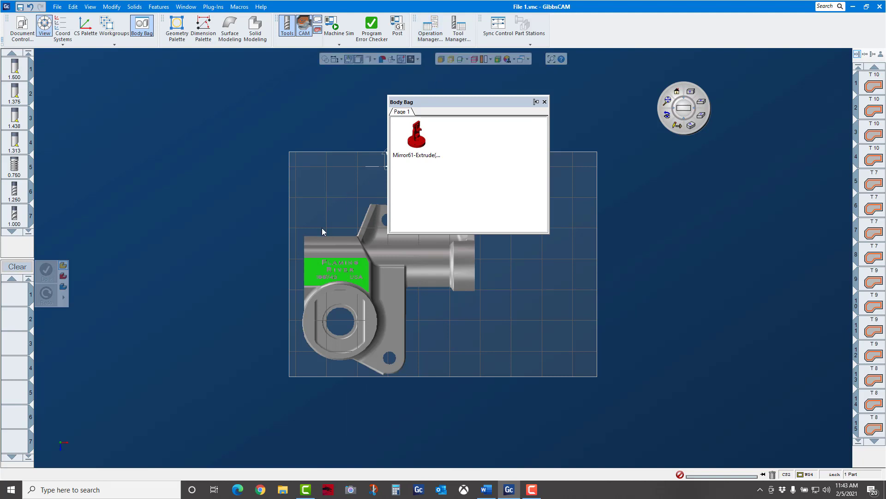
right_click(326, 273)
left_click(353, 333)
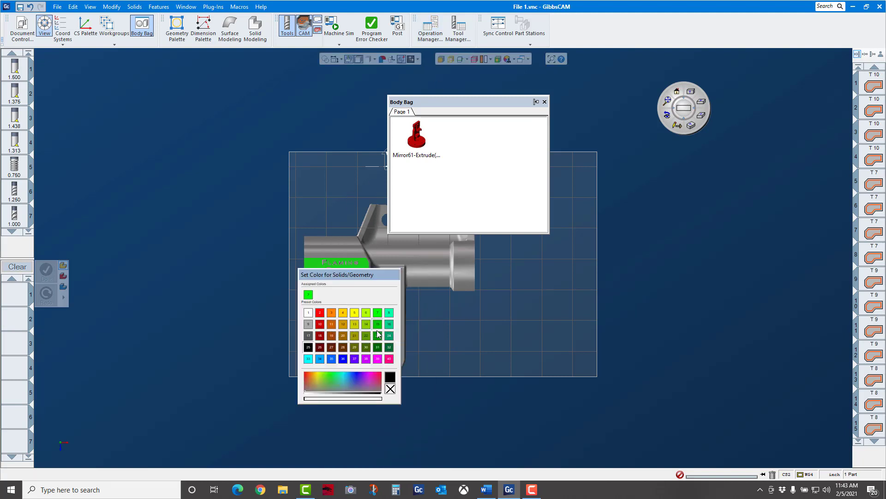
left_click(376, 313)
Put the green body into the Body Bag, bring it back into the workspace, and close the bag.
left_click_drag(385, 284, 490, 190)
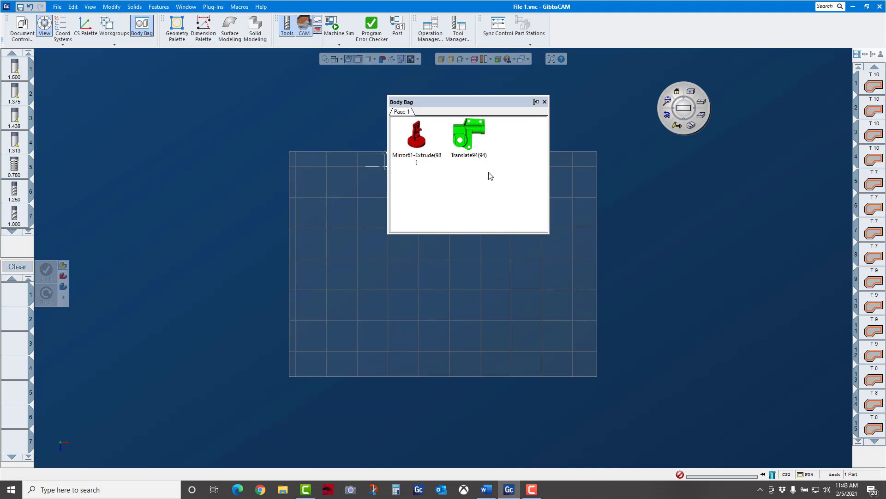
double_click(464, 131)
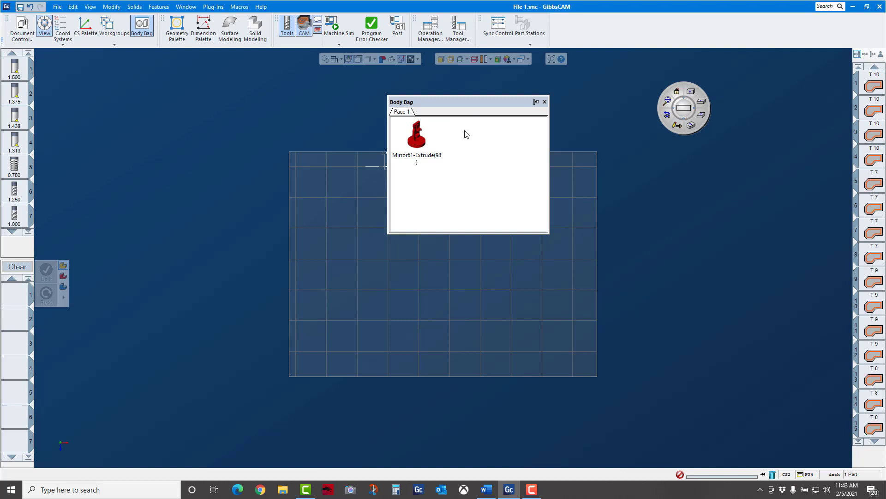
left_click(603, 262)
left_click(545, 102)
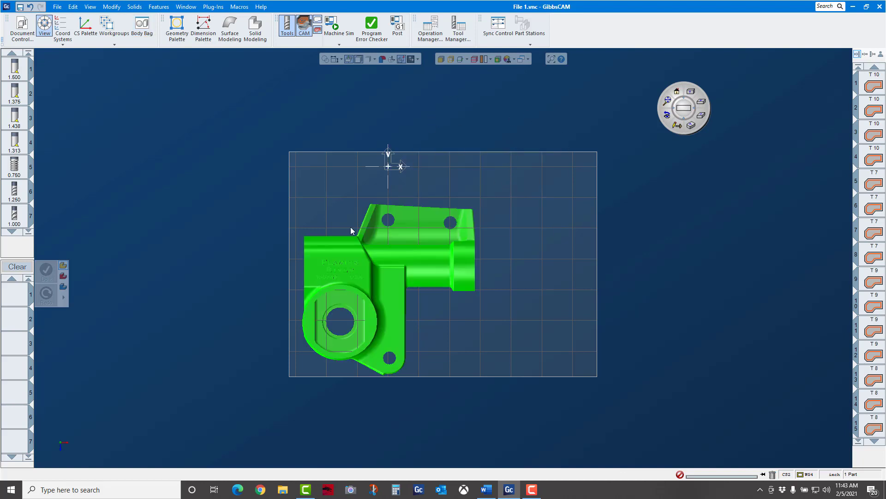
Turn on face selection and align the body's flat flange face to the current coordinate system.
middle_click_drag(540, 258, 589, 266)
left_click(306, 257)
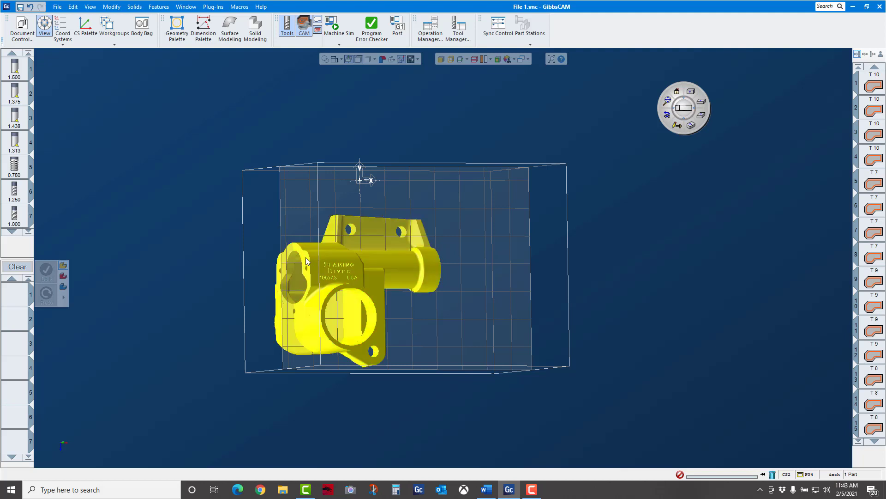
left_click(442, 60)
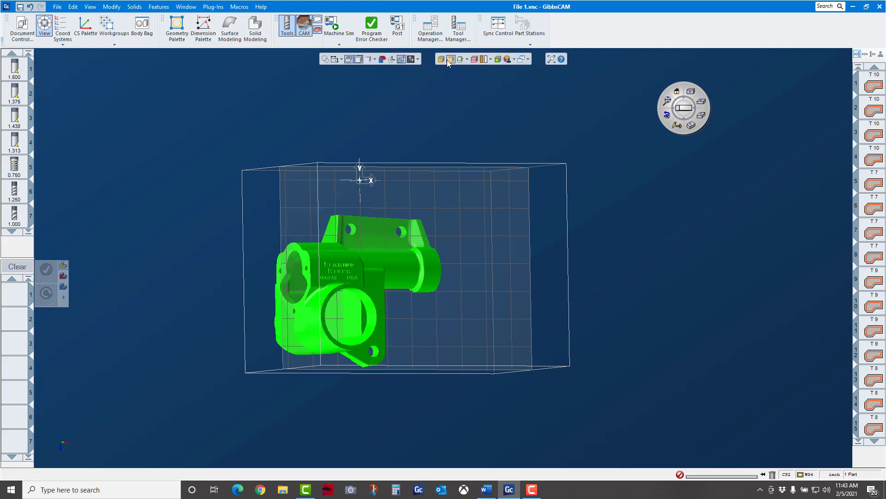
left_click(295, 251)
right_click(294, 248)
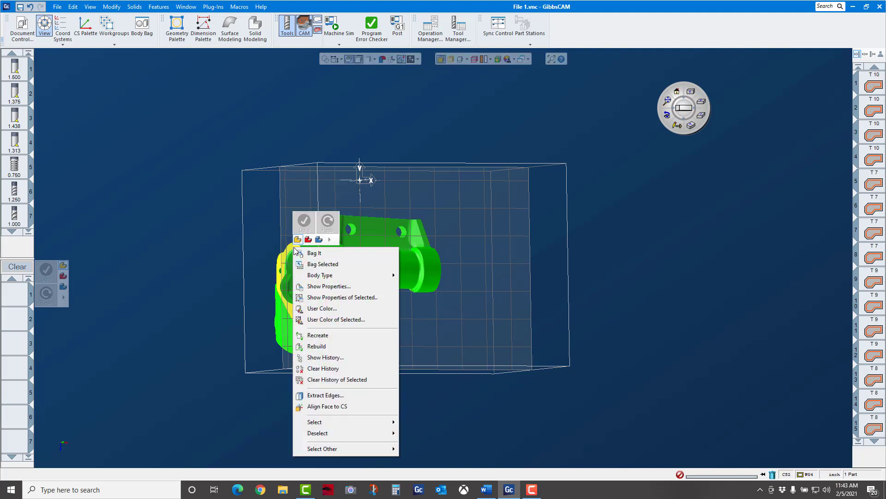
left_click(325, 406)
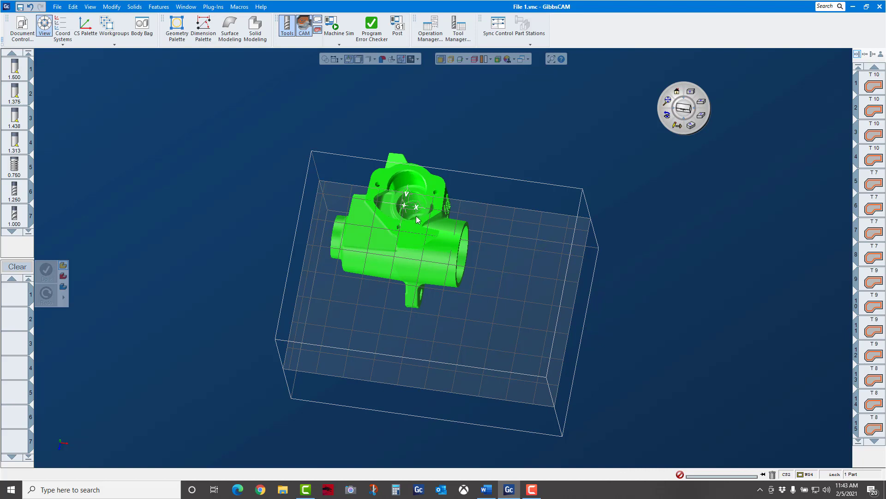
Align the same flange face to the coordinate system a second time.
right_click(434, 185)
left_click(433, 181)
right_click(433, 180)
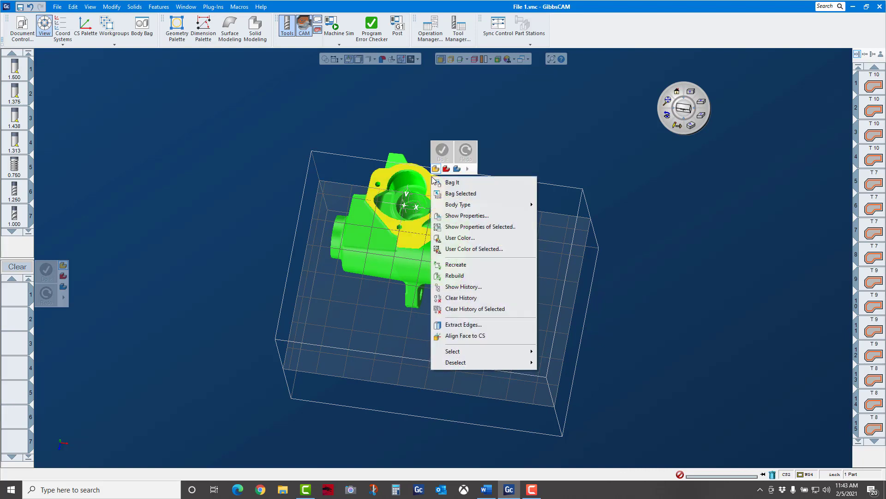
left_click(450, 336)
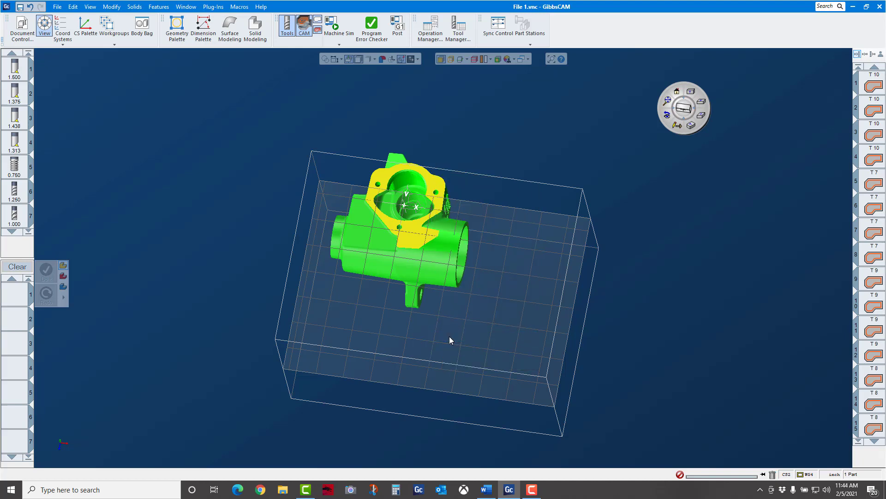
Align the ring-shaped end face of the large bore to the current coordinate system.
middle_click_drag(463, 336, 233, 199)
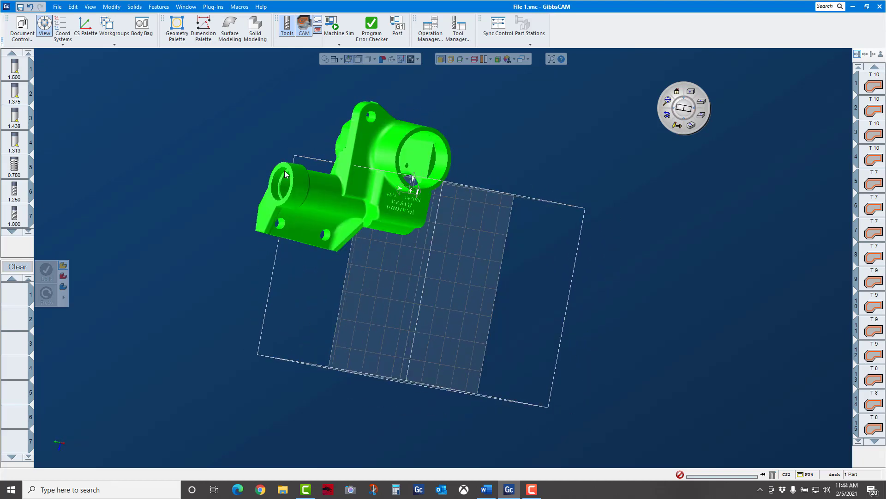
left_click(444, 136)
right_click(443, 136)
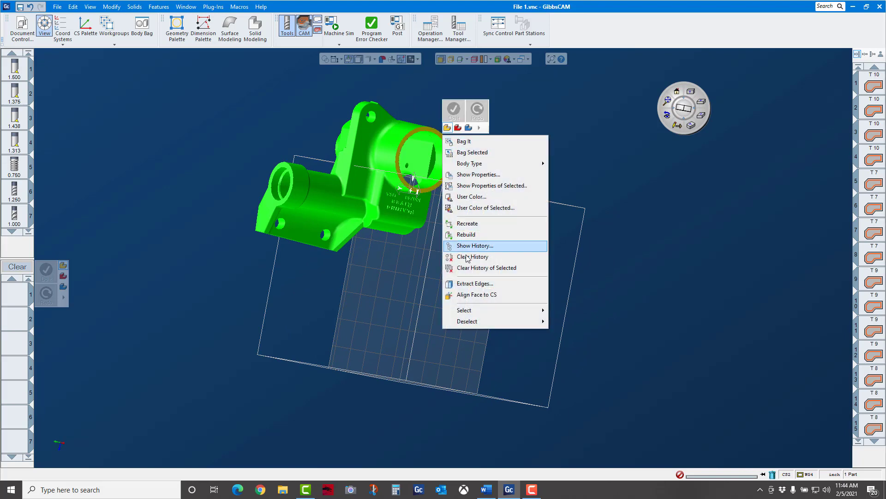
left_click(466, 294)
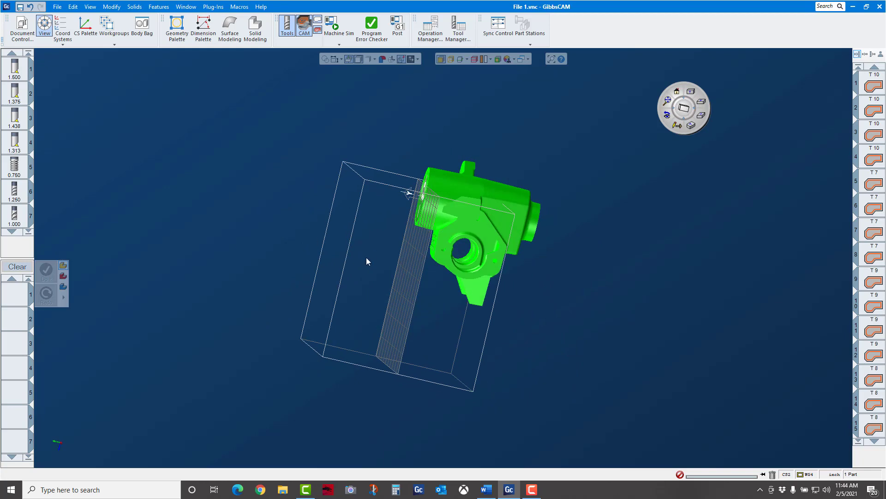
Apply Align Face to CS to the bore's ring face again to flip the part.
left_click(389, 156)
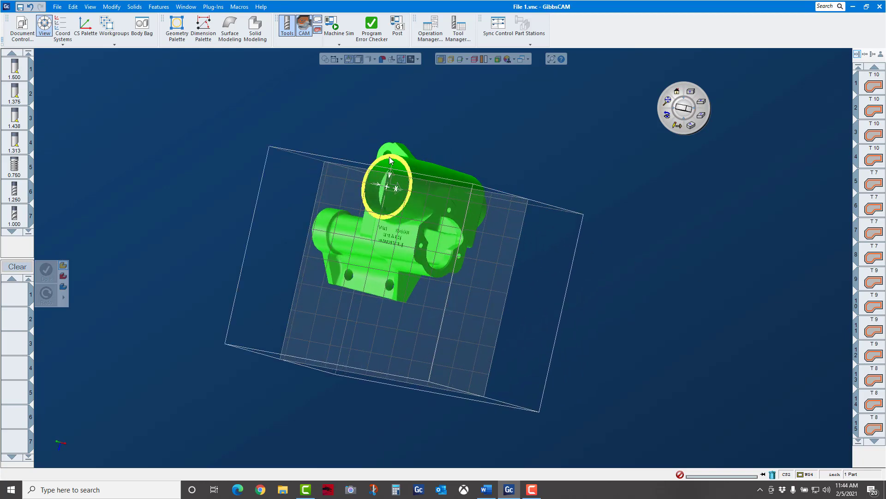
right_click(389, 156)
left_click(417, 317)
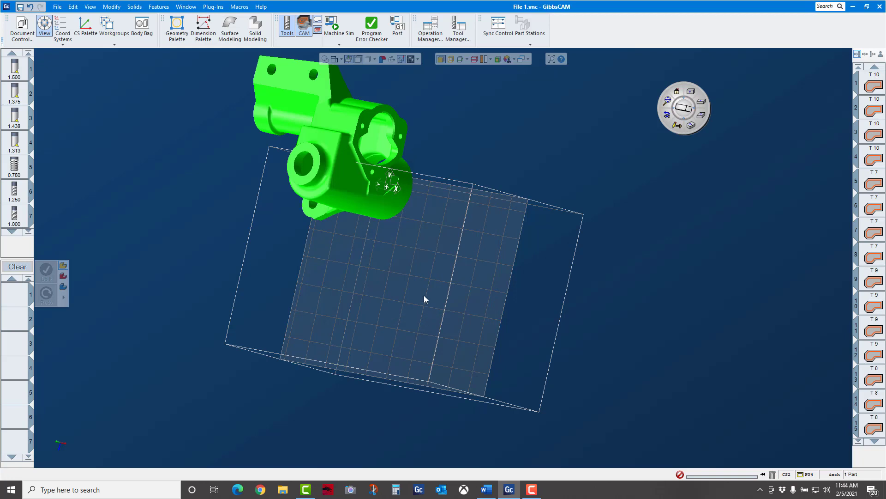
scroll(425, 299, "down", 2)
scroll(424, 299, "up", 3)
scroll(425, 299, "down", 3)
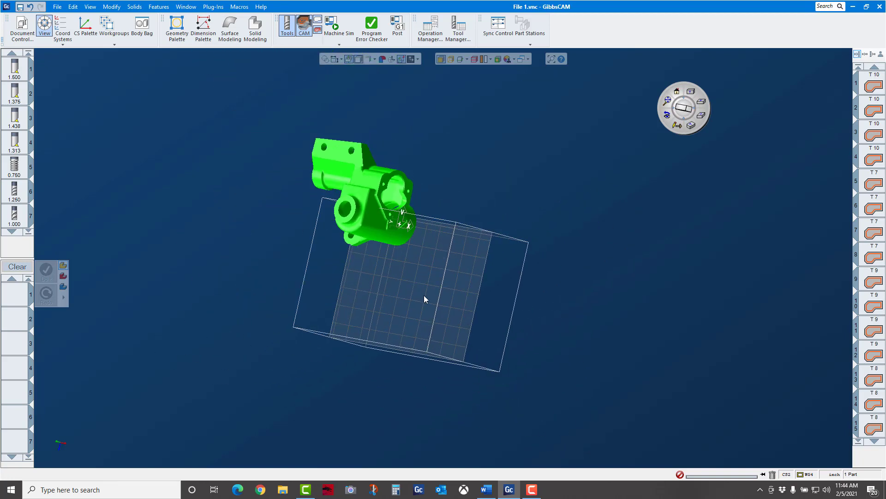